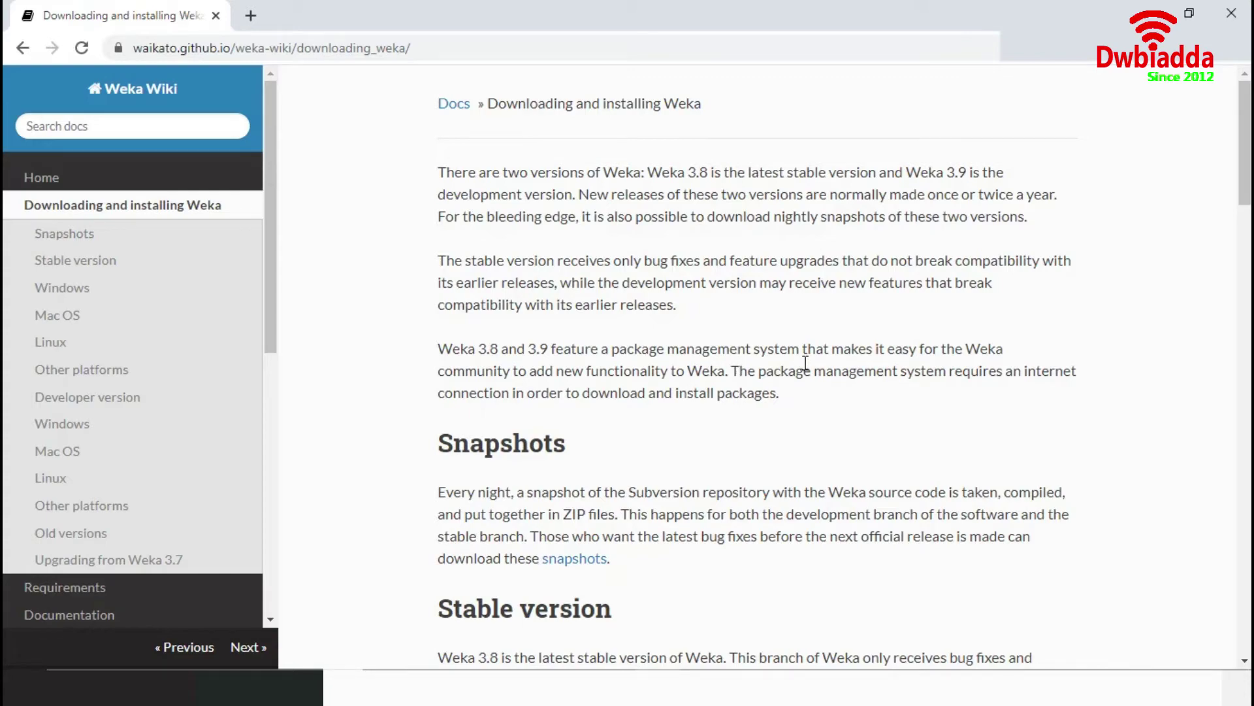
Step: Download the 118 MB weka-3-8-4-azul-zulu-windows 64-bit installer from the Weka Wiki's Windows link
scroll(808, 362, "down", 8)
scroll(810, 368, "up", 4)
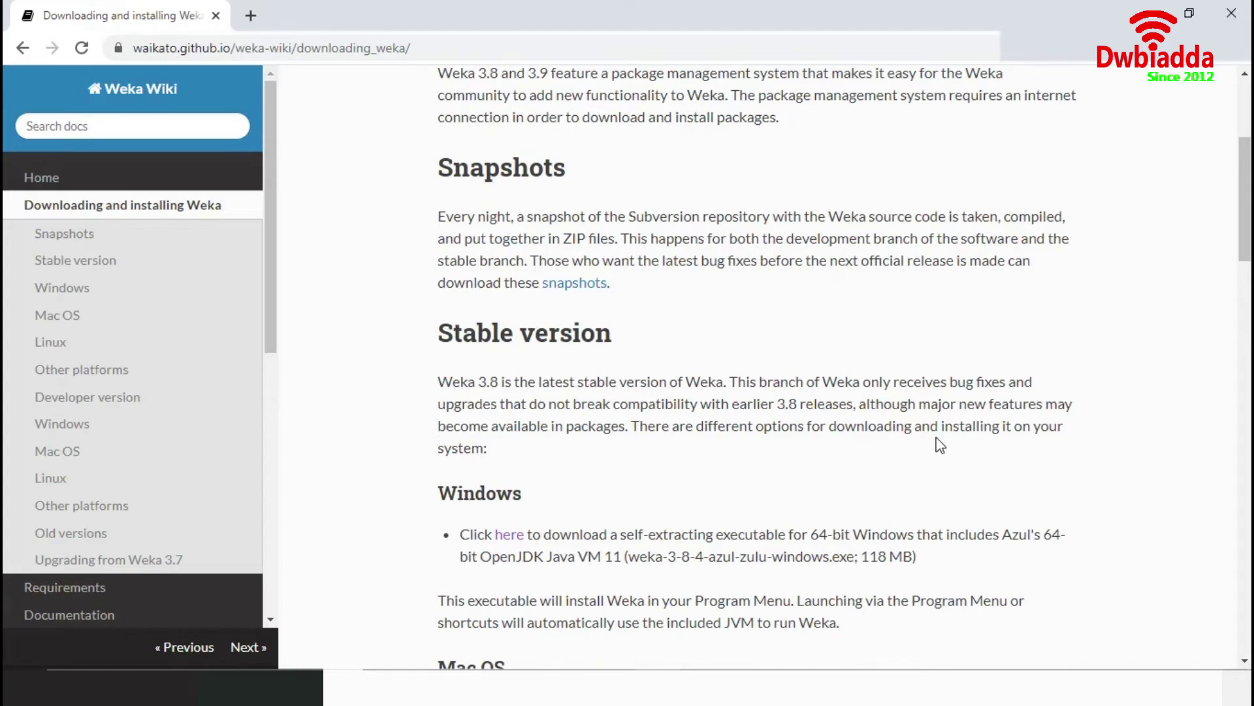
scroll(940, 445, "down", 1)
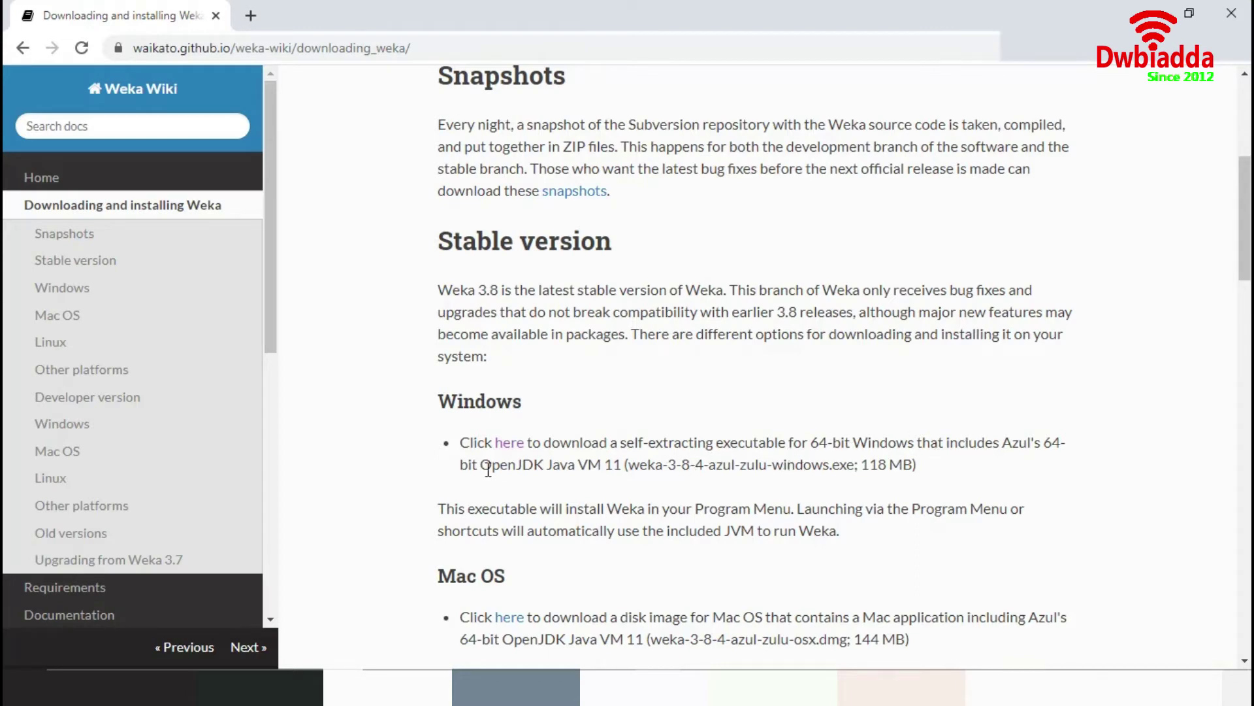
left_click(510, 444)
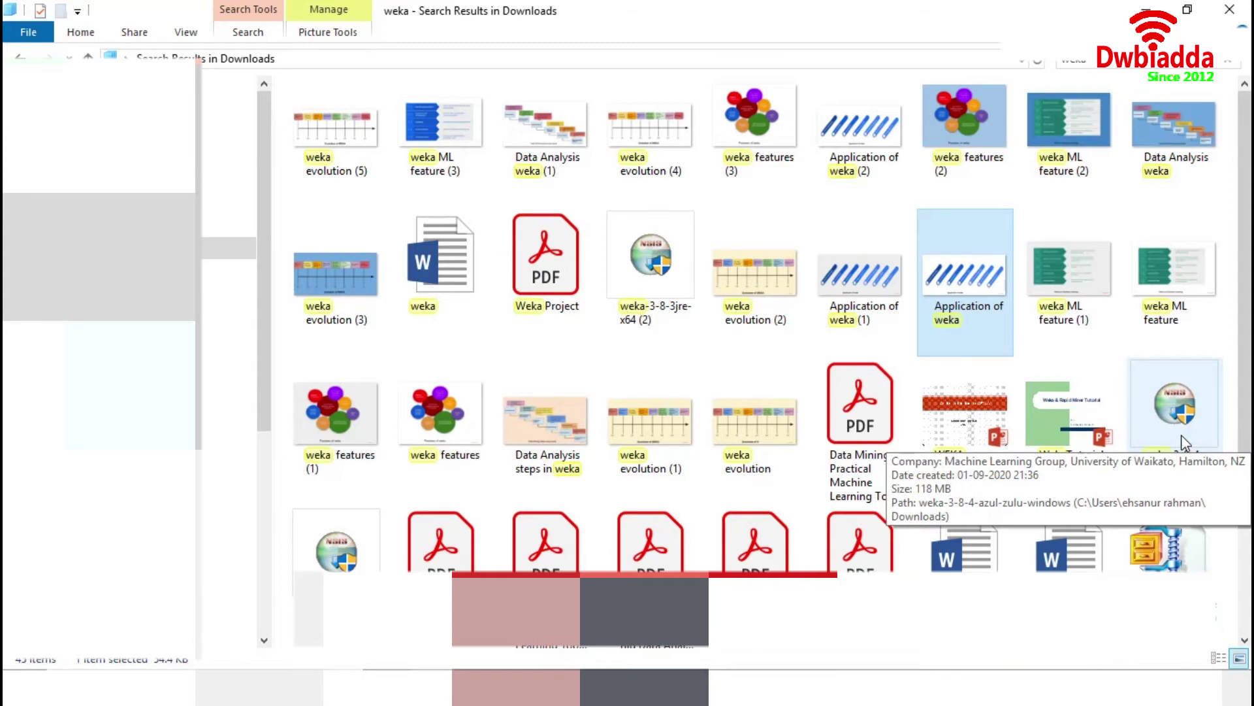
Step: Run the installer and install Weka 3.8.4 fully into C:\Program Files\Weka-3-8-4 with default settings
double_click(1181, 434)
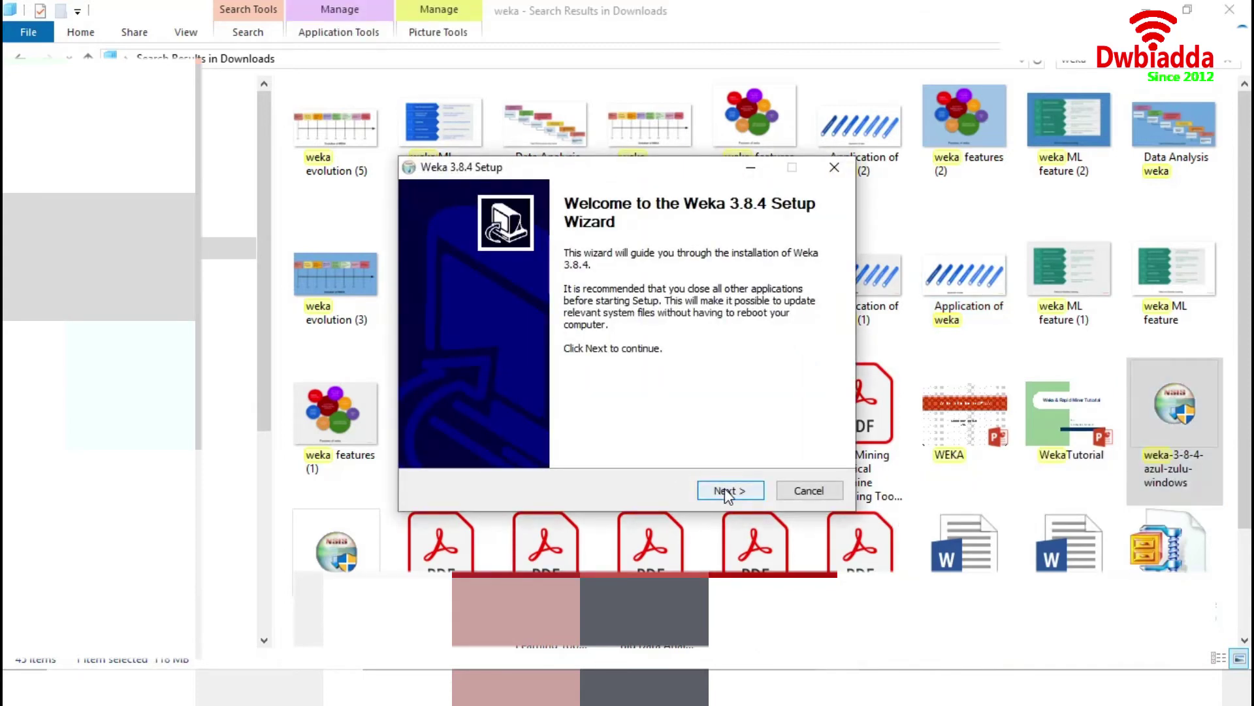
left_click(732, 493)
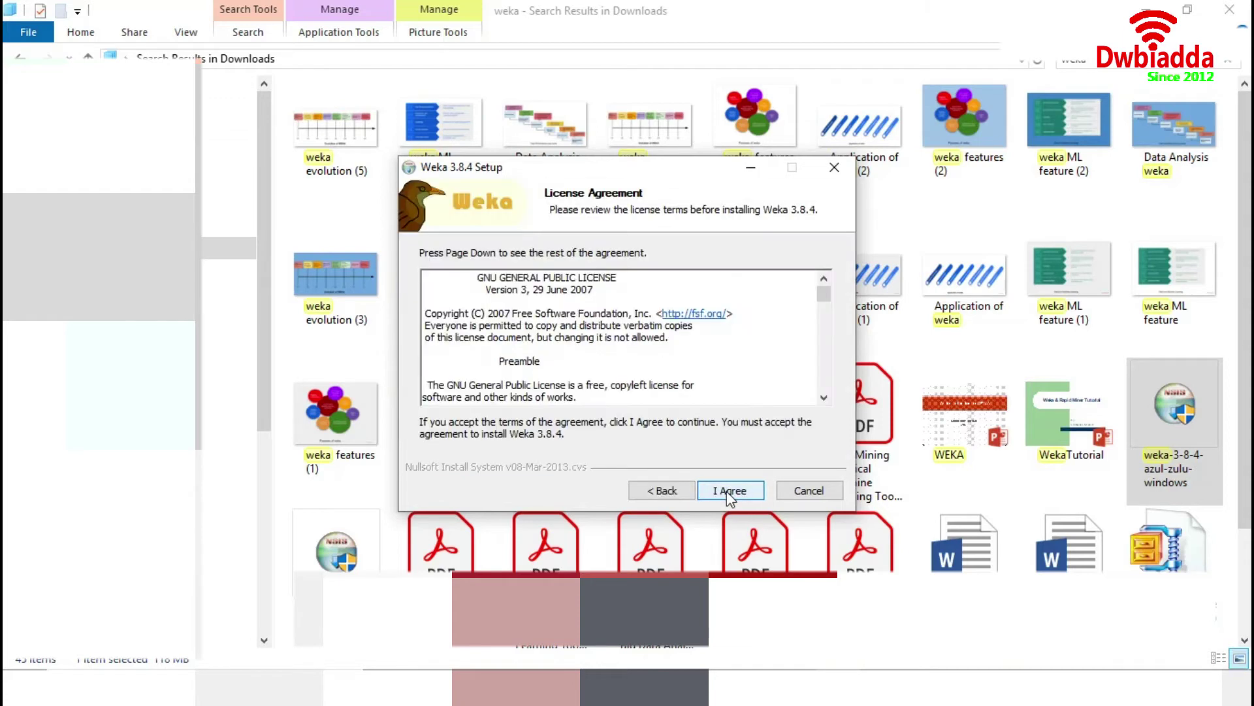
left_click(730, 491)
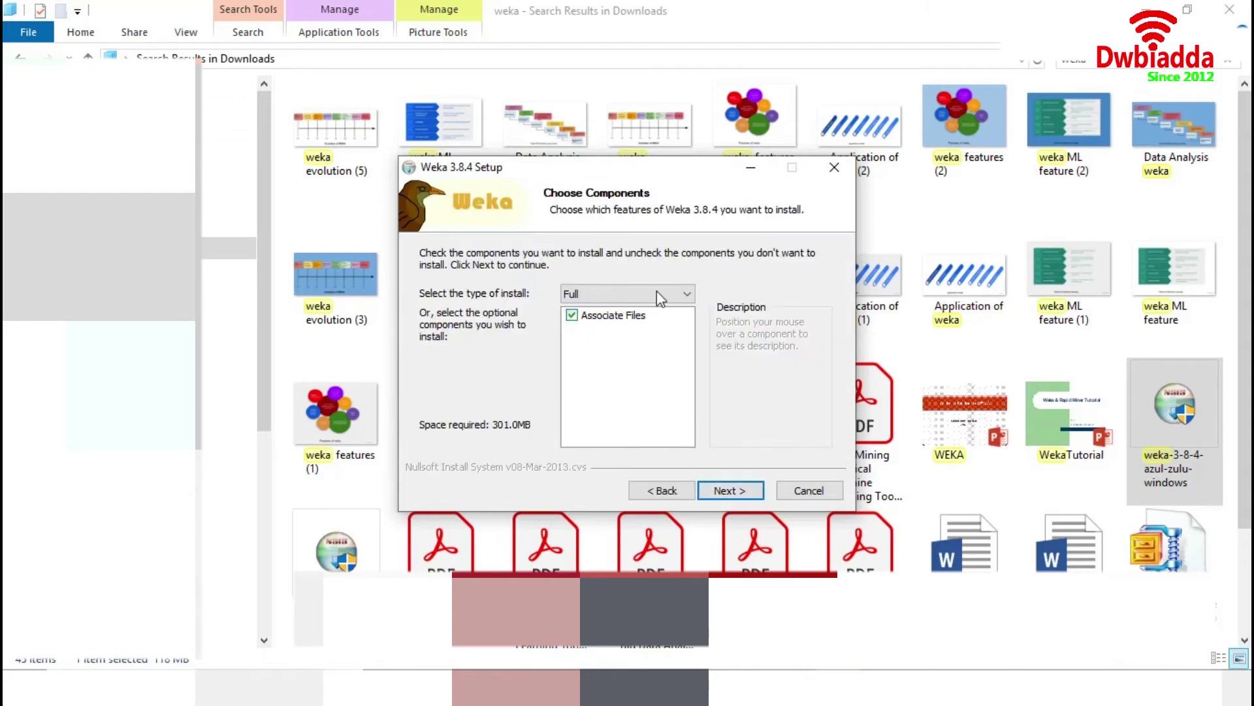
left_click(755, 491)
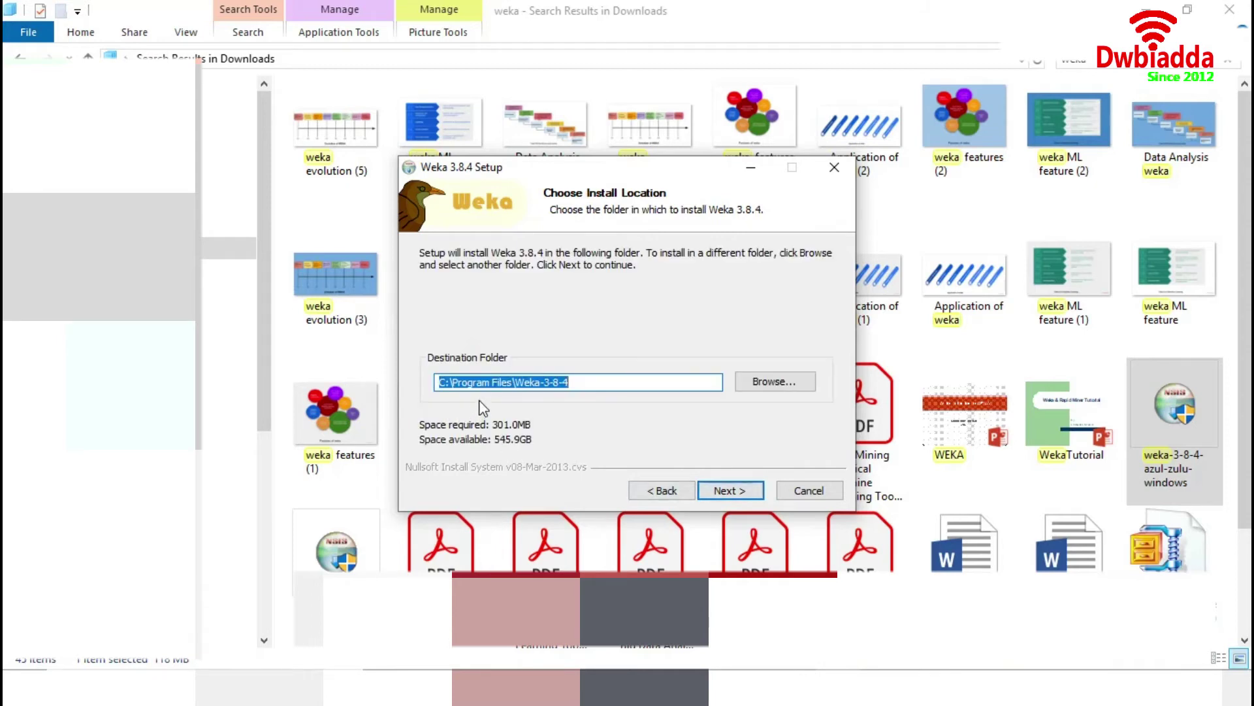
left_click(743, 492)
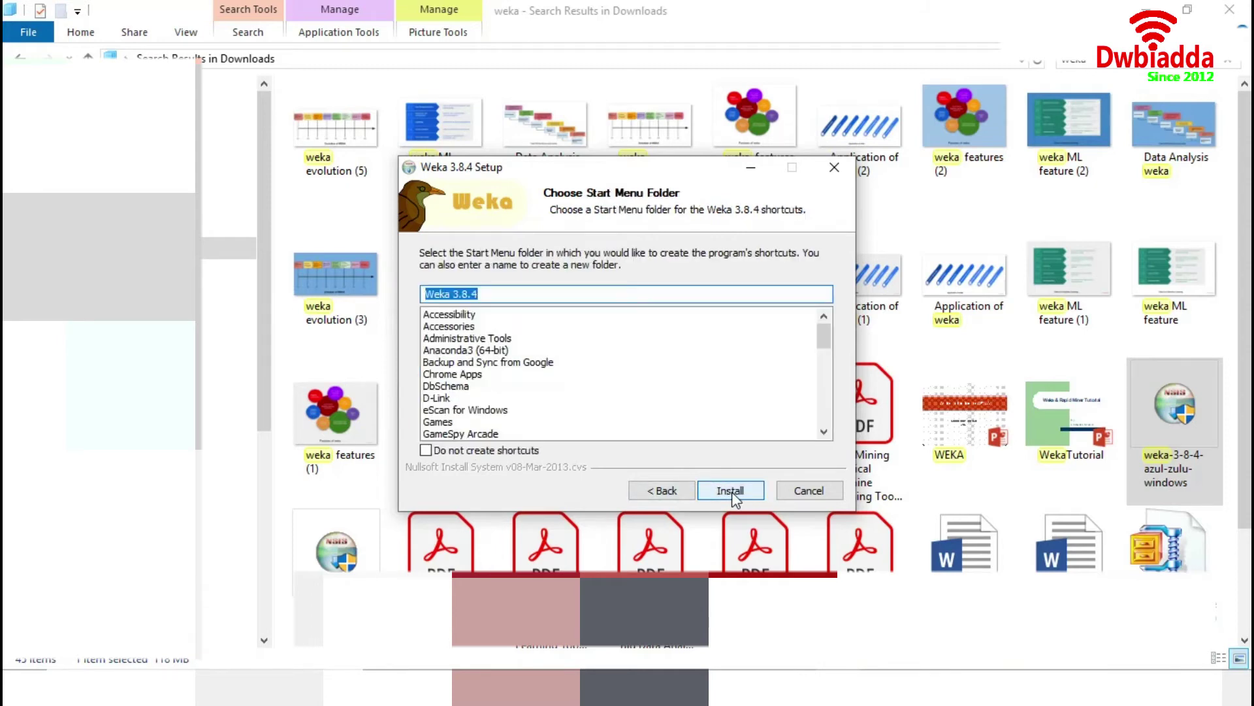
left_click(732, 491)
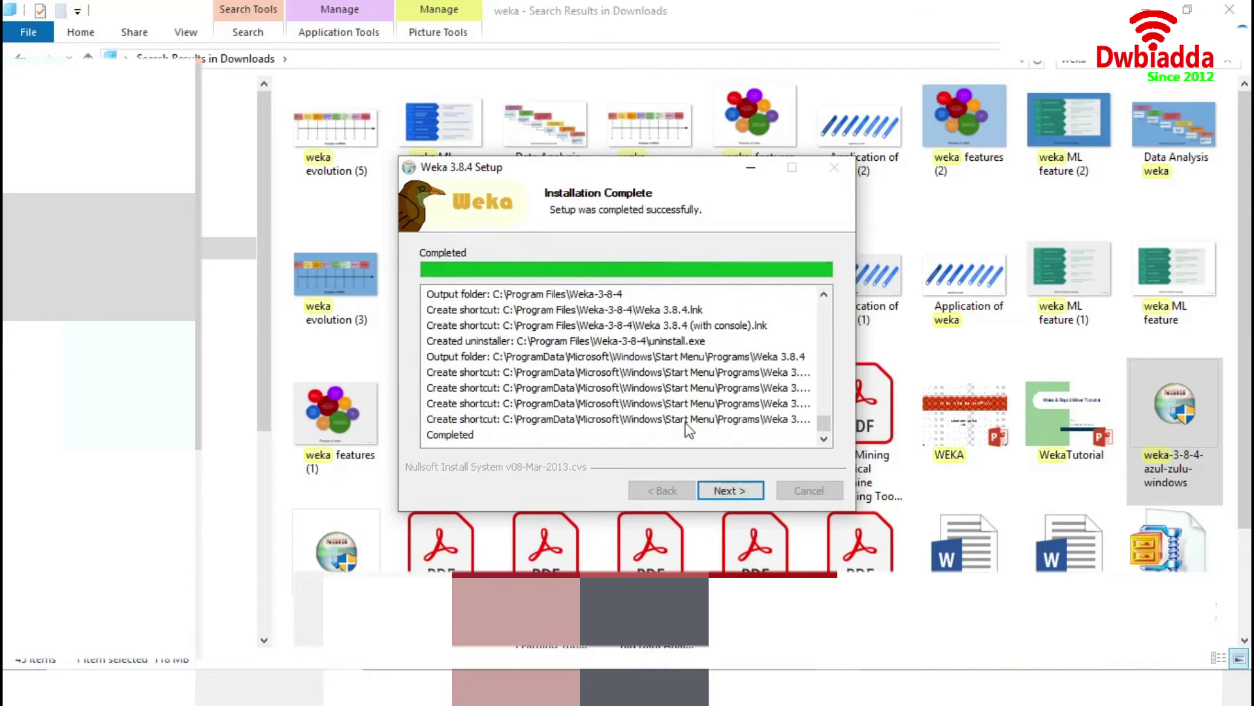
left_click(731, 490)
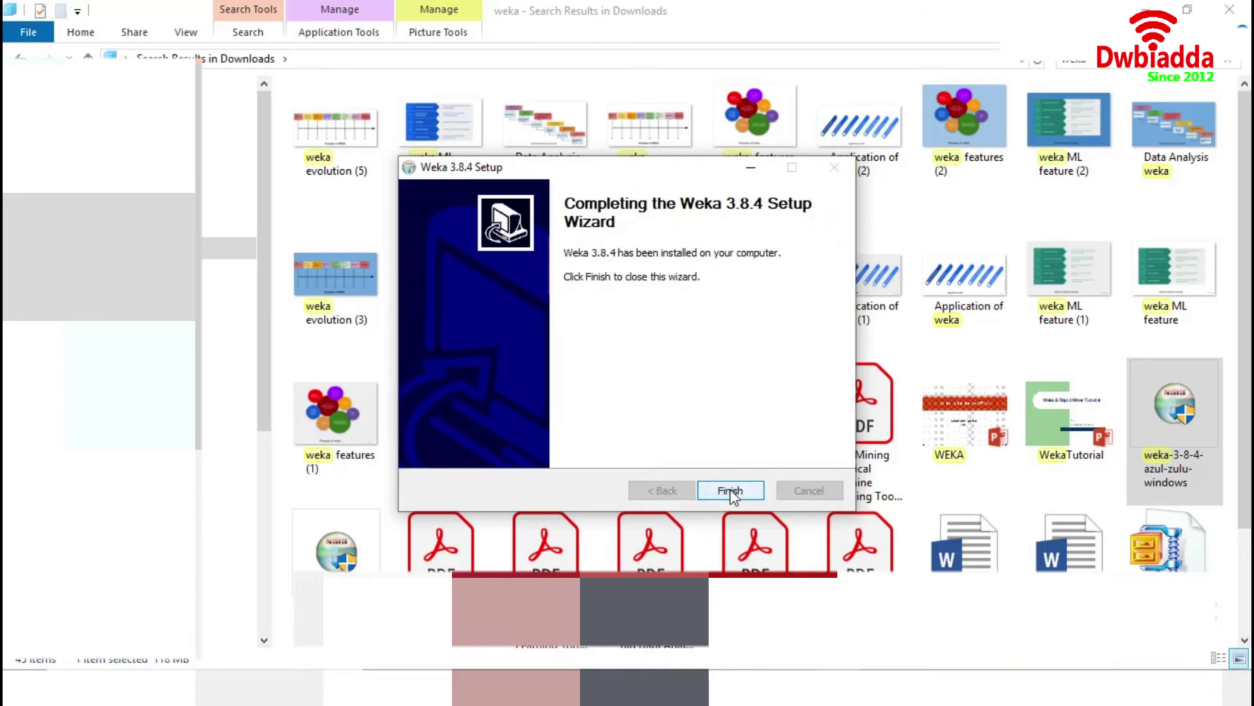
left_click(731, 491)
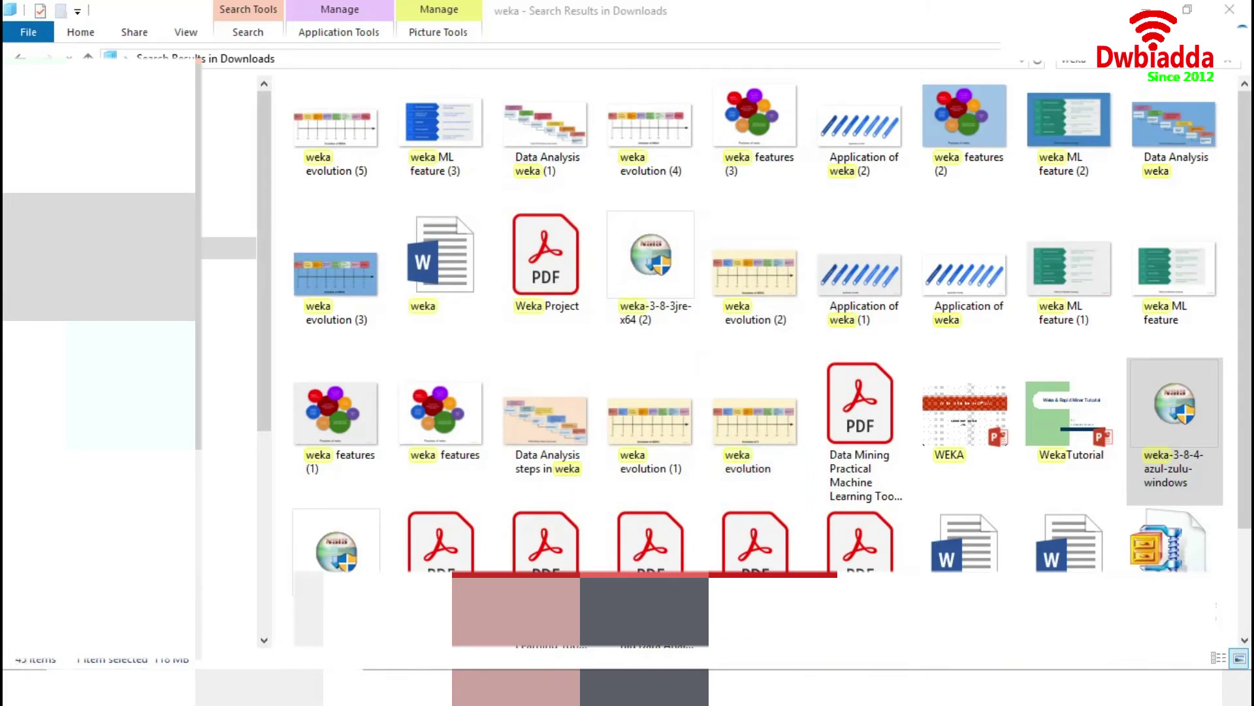
Step: Launch Weka 3.8.4 from its Start menu folder to bring up the GUI Chooser
key("super")
scroll(145, 619, "down", 10)
scroll(145, 620, "down", 15)
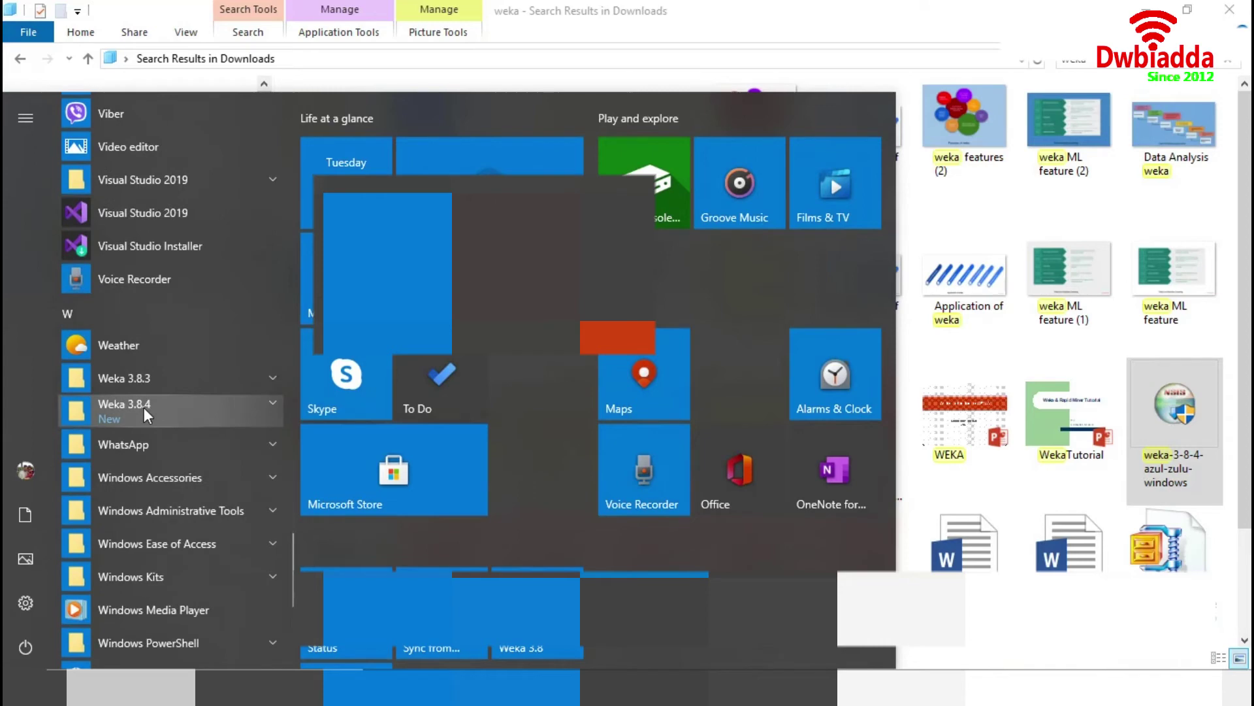
left_click(273, 402)
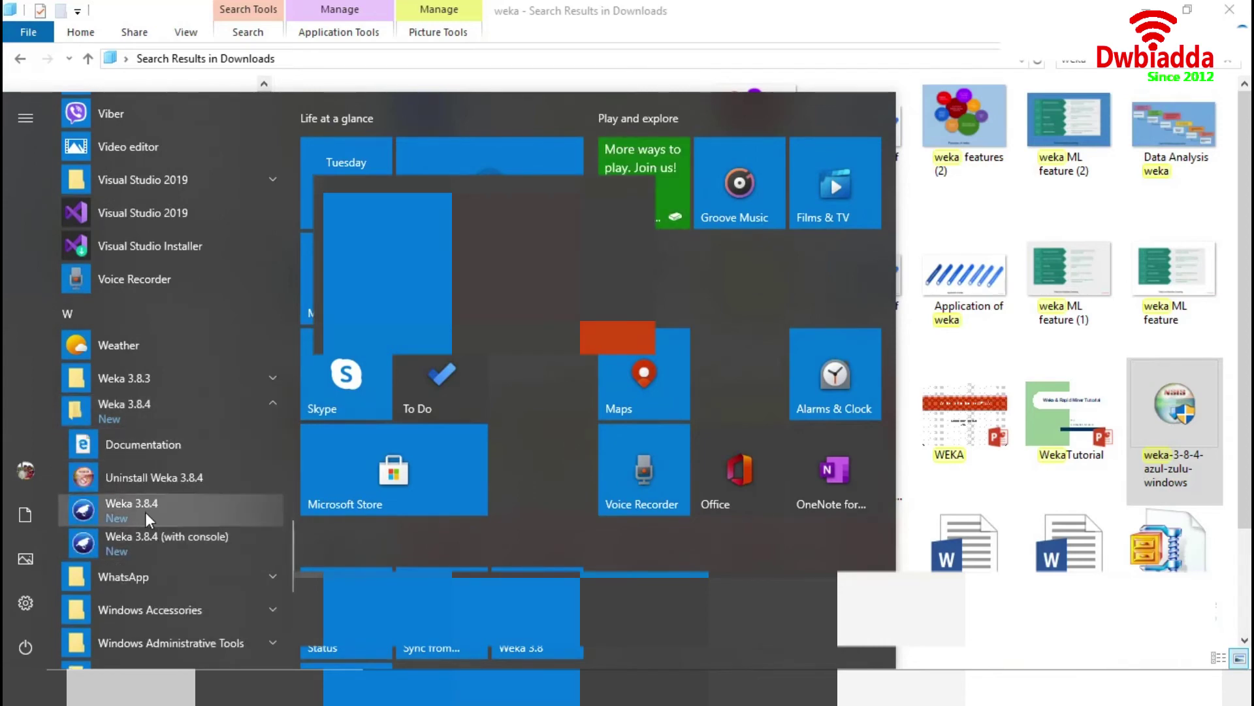
left_click(149, 511)
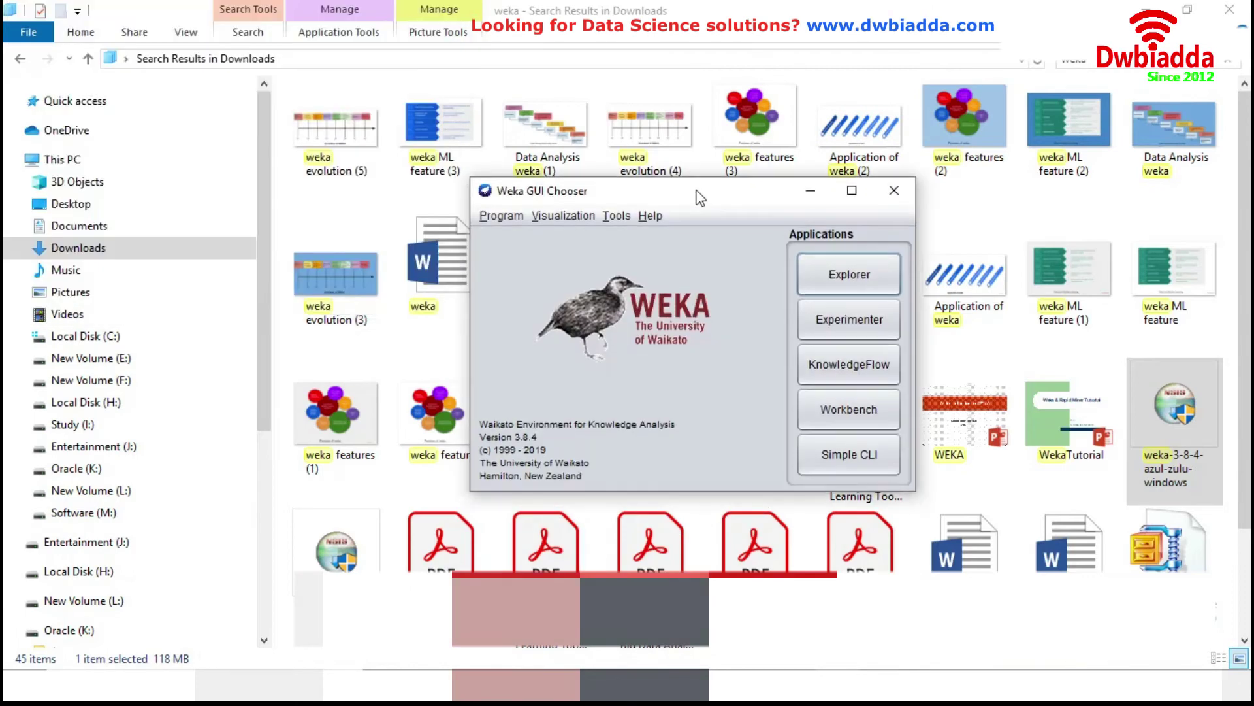
left_click_drag(699, 195, 692, 185)
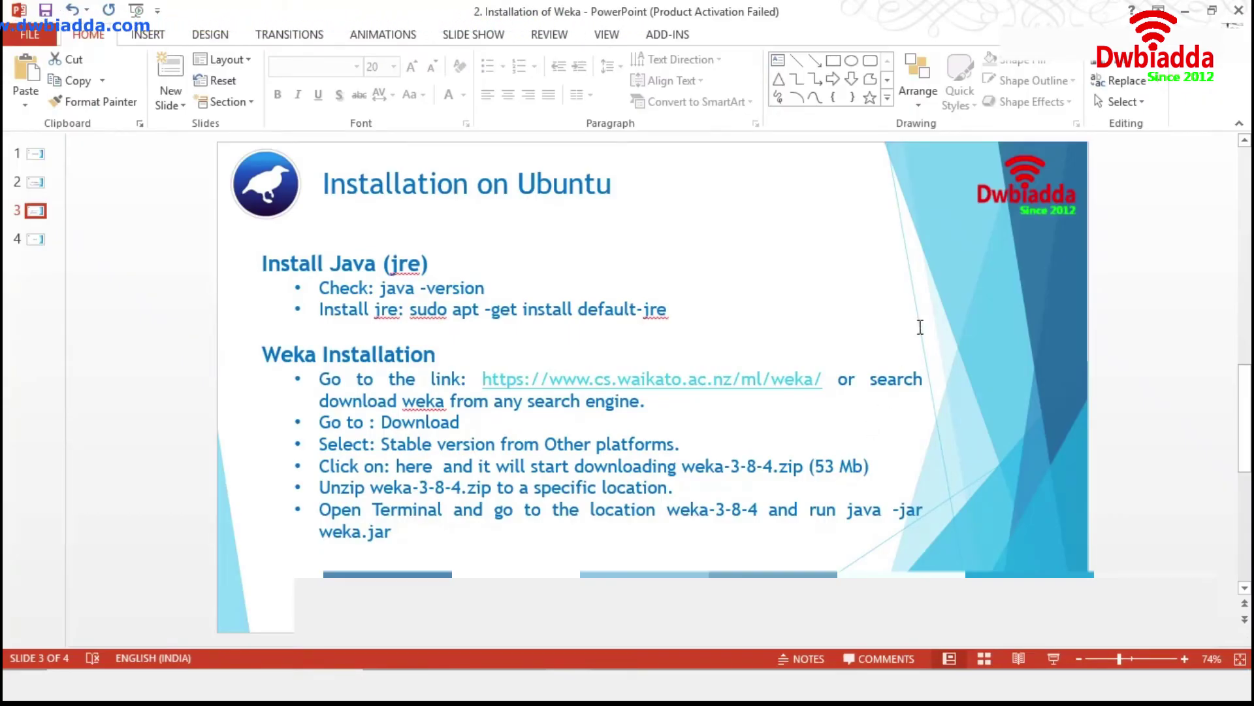
Step: Move from the 'Installation on Ubuntu' slide to the Ubuntu VirtualBox desktop
left_click(730, 264)
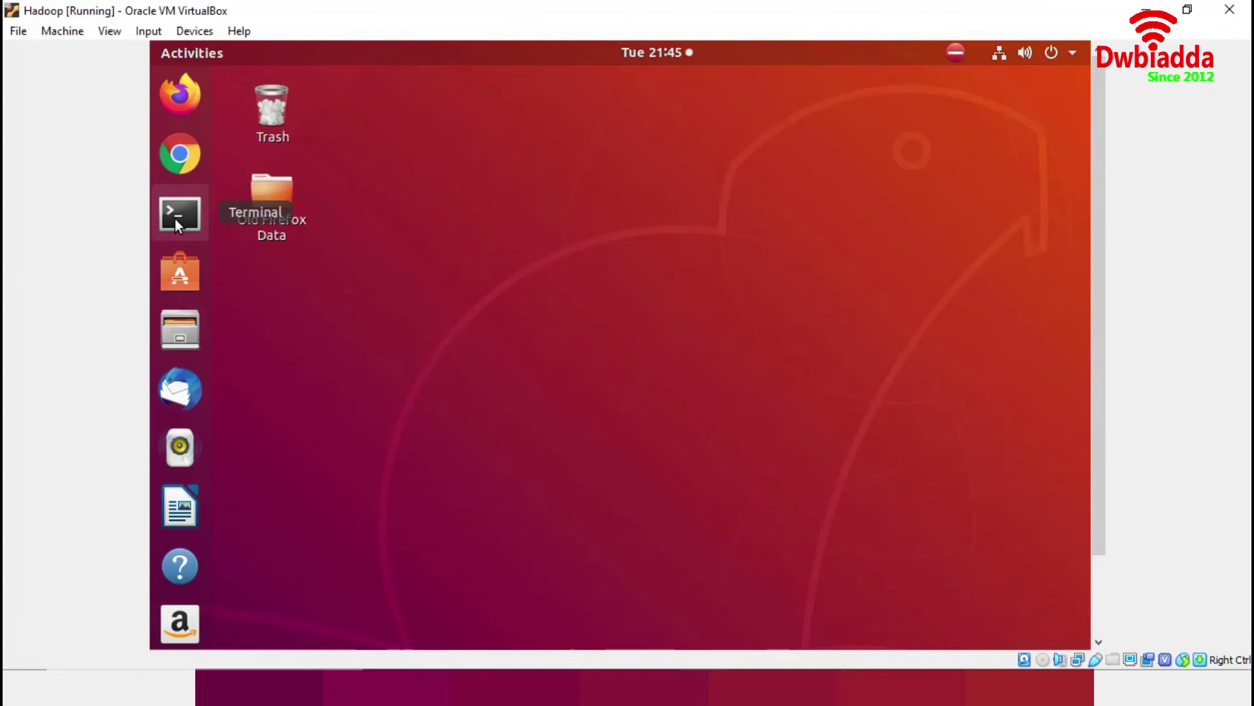
Step: Confirm Java 13 via java -version in a terminal, then bring up Firefox on the Weka homepage
left_click(175, 218)
type("java -version")
key("Return")
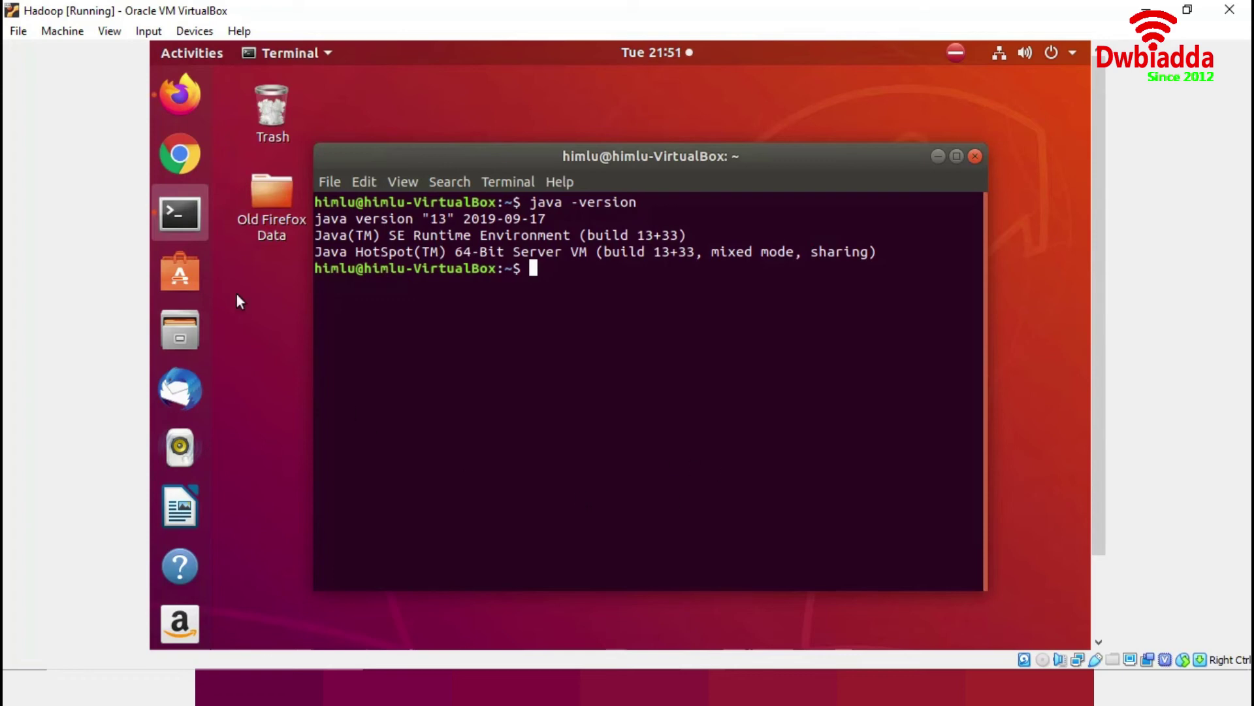
left_click(177, 95)
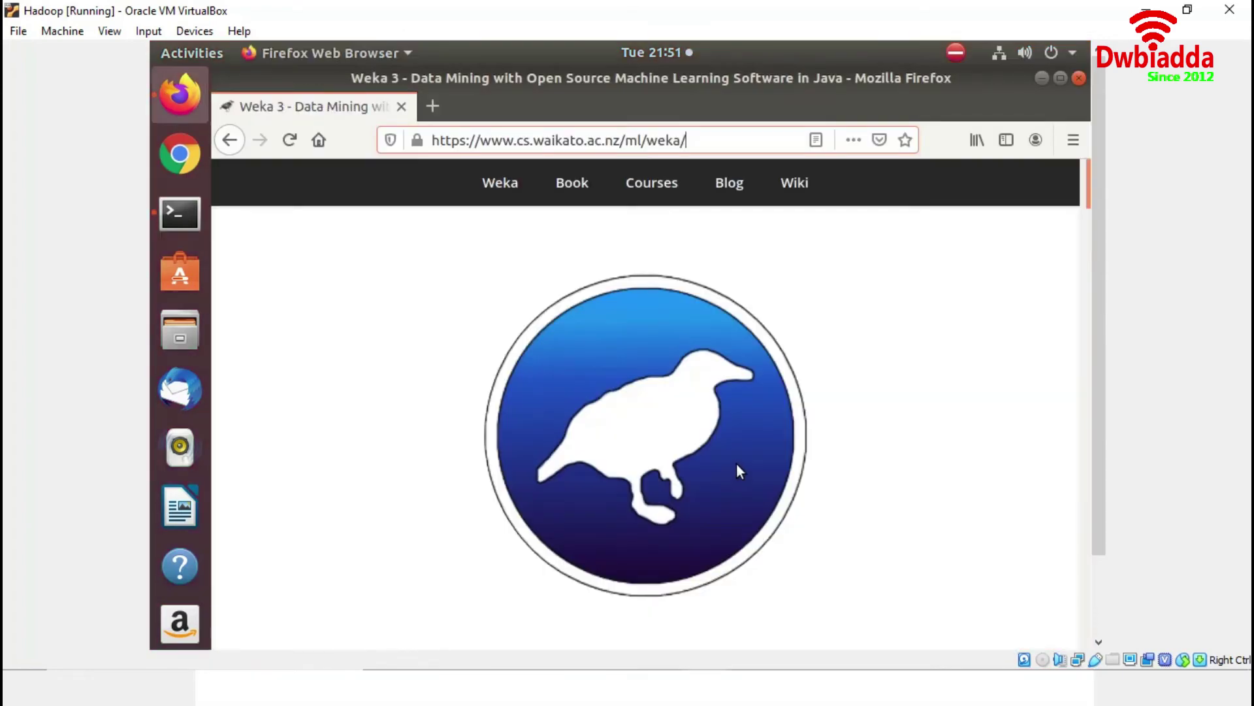
Step: Save the 53.4 MB Weka 3.8.4 zip for other platforms as weka-3-8-4(1).zip
scroll(736, 467, "down", 10)
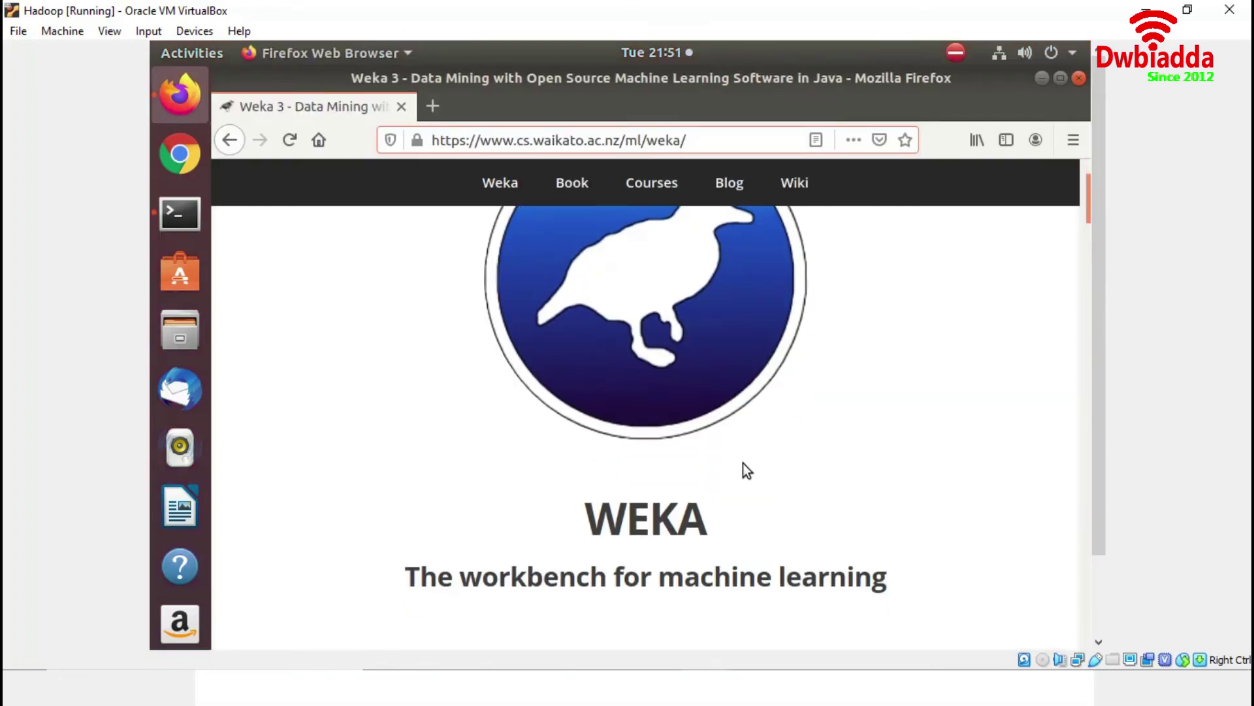
left_click(473, 492)
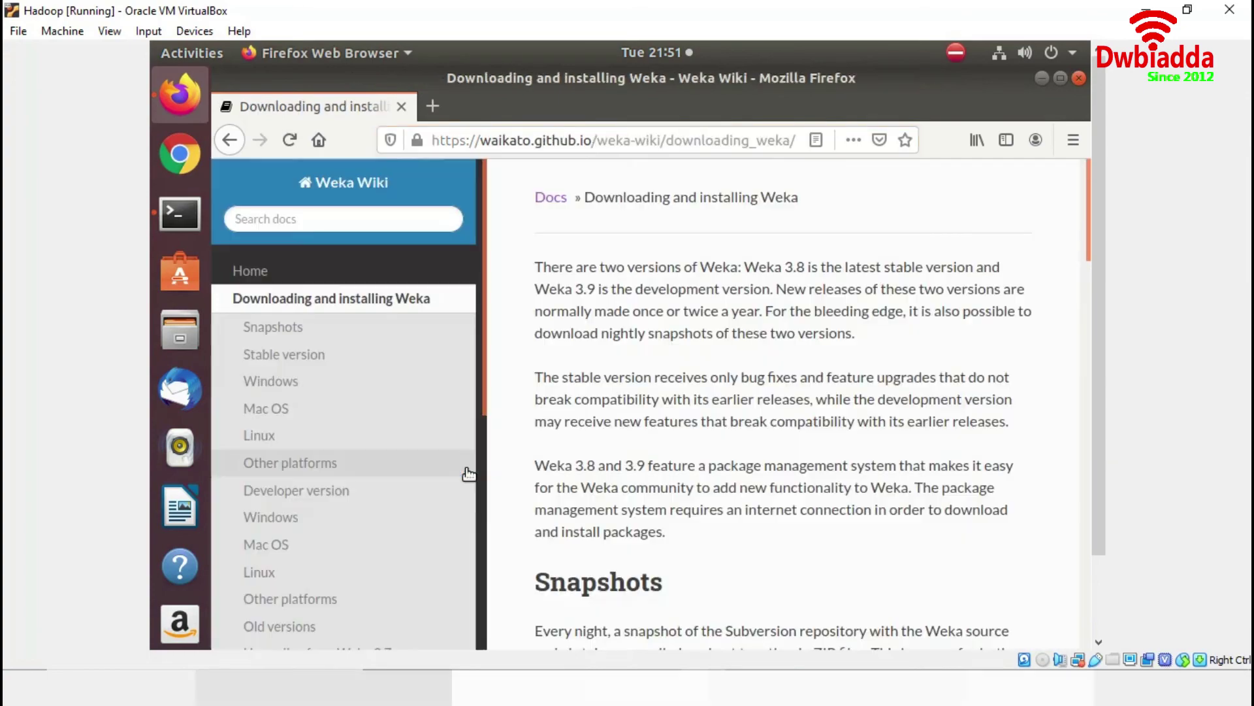
scroll(806, 456, "down", 3)
scroll(808, 451, "down", 10)
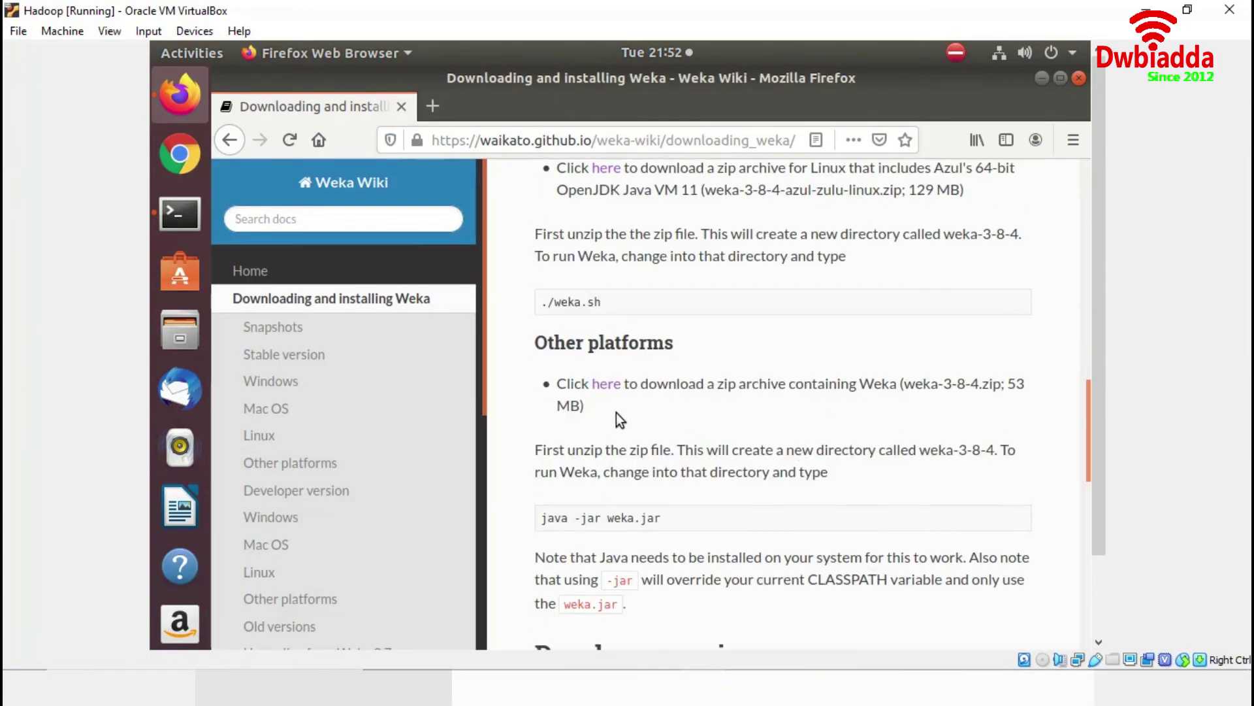
left_click(607, 386)
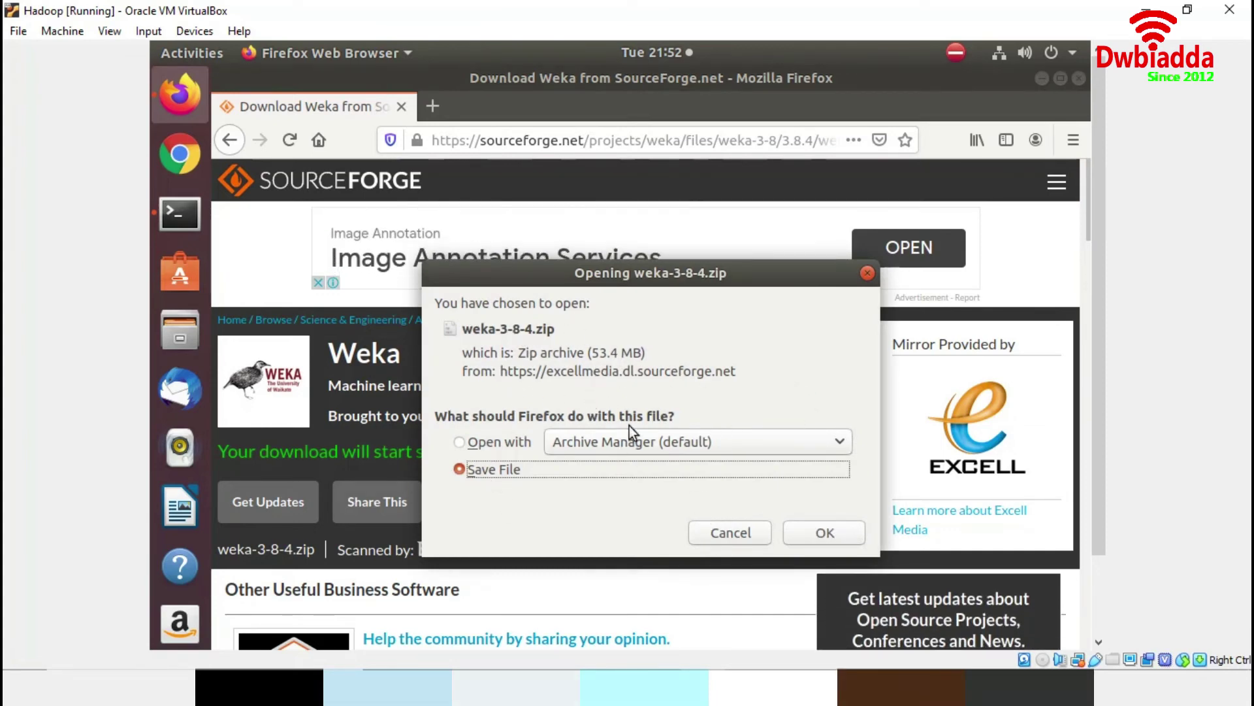
left_click(833, 533)
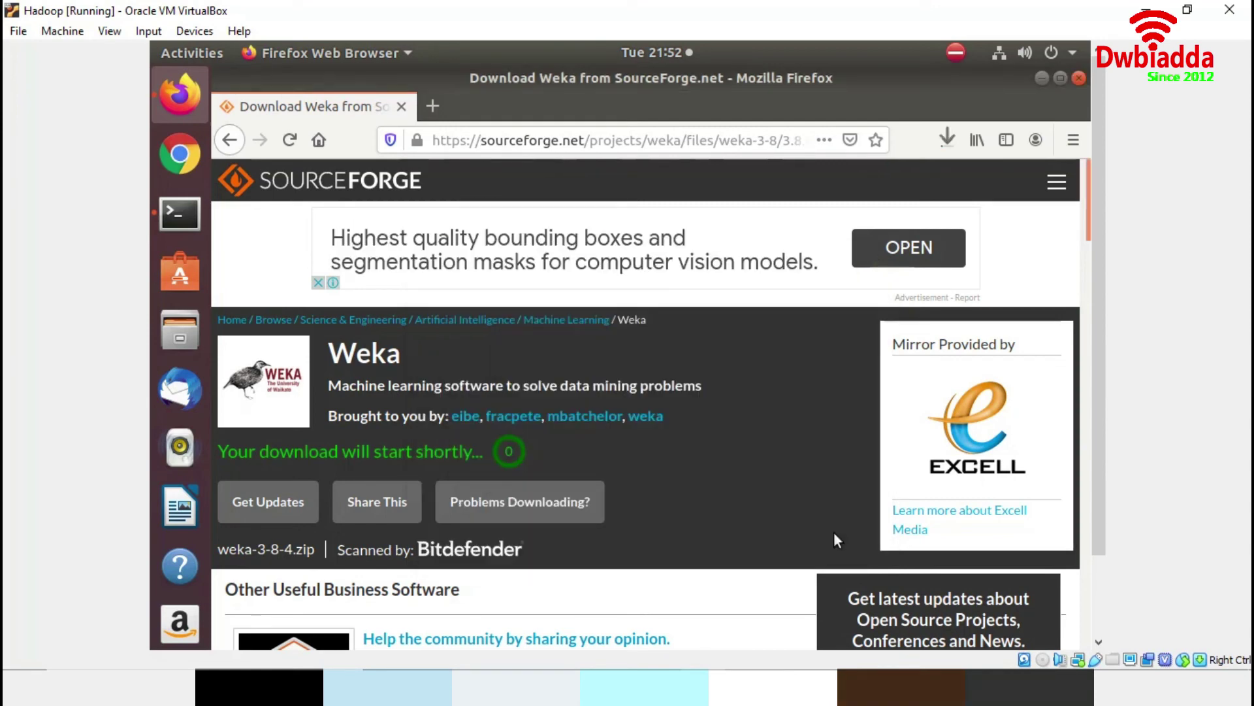
left_click(949, 140)
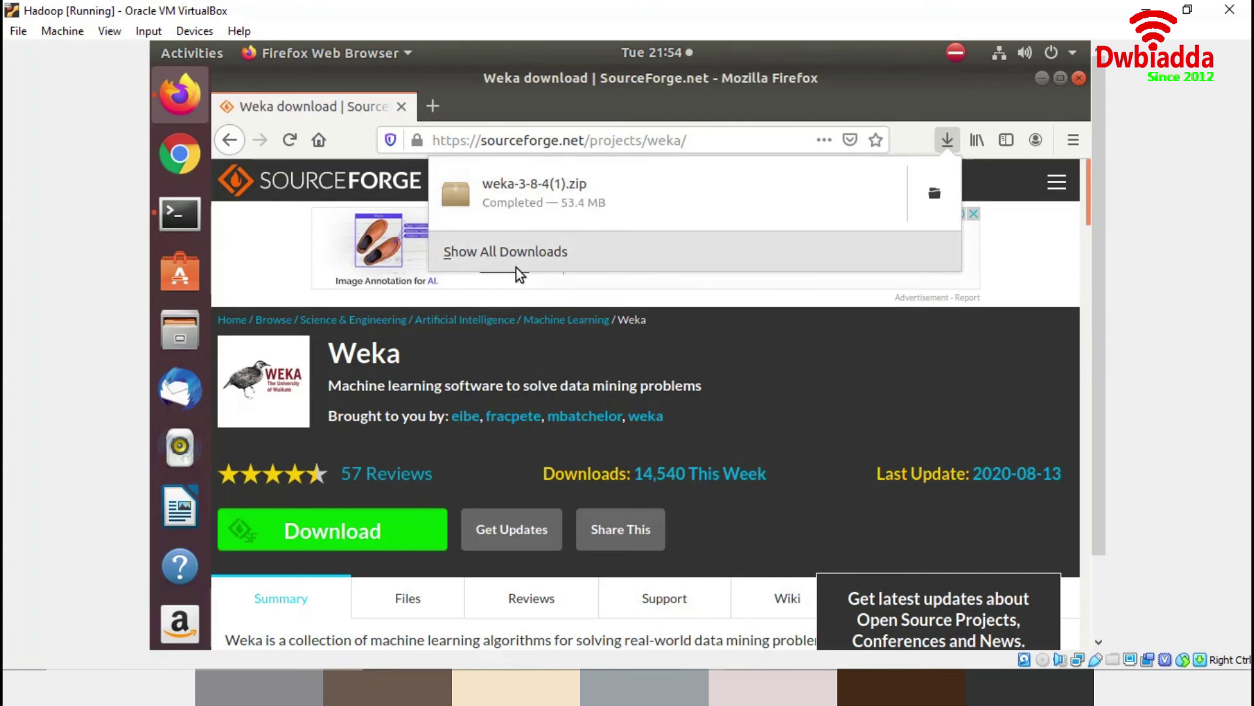
Step: Extract weka-3-8-4(1).zip in the Downloads folder using Extract Here
left_click(194, 321)
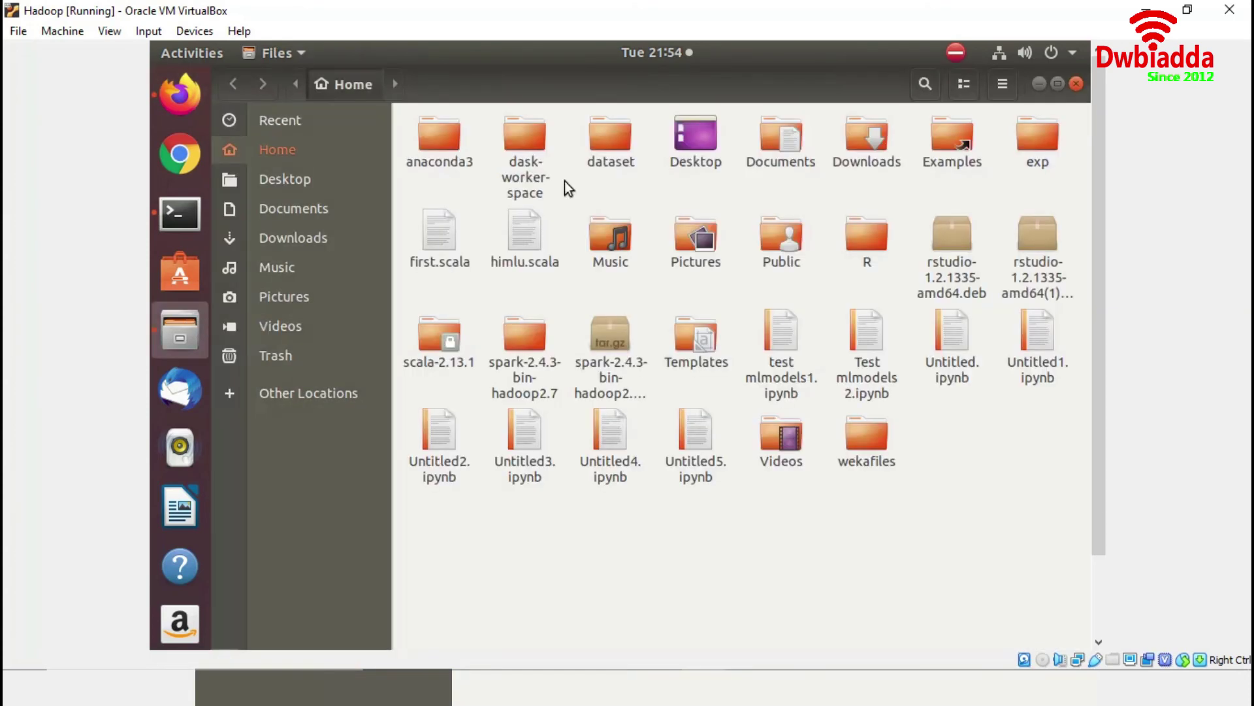
double_click(885, 135)
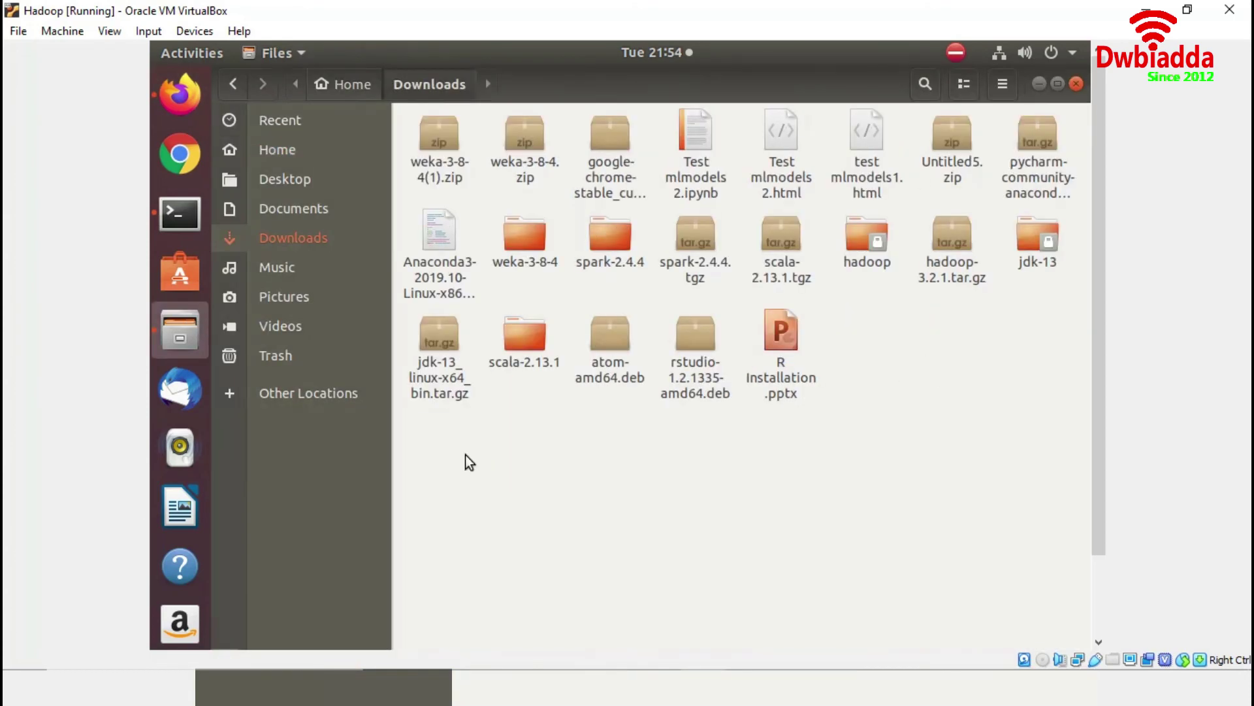
right_click(440, 139)
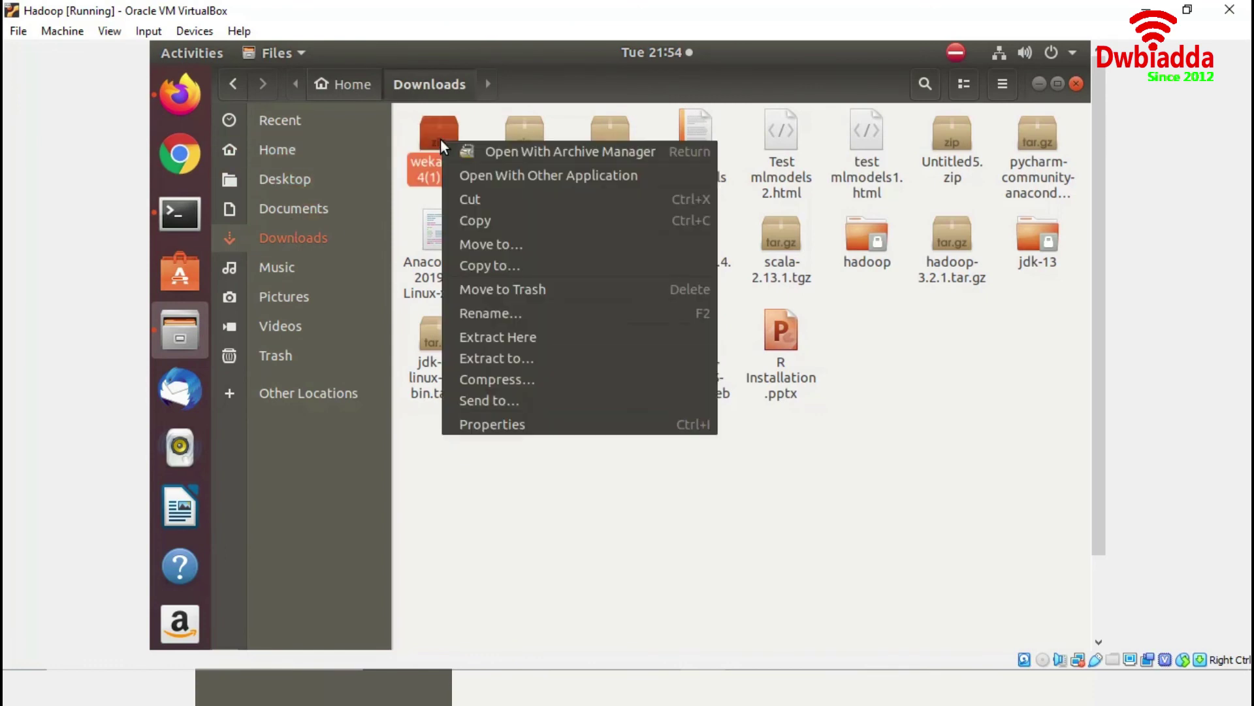
left_click(527, 338)
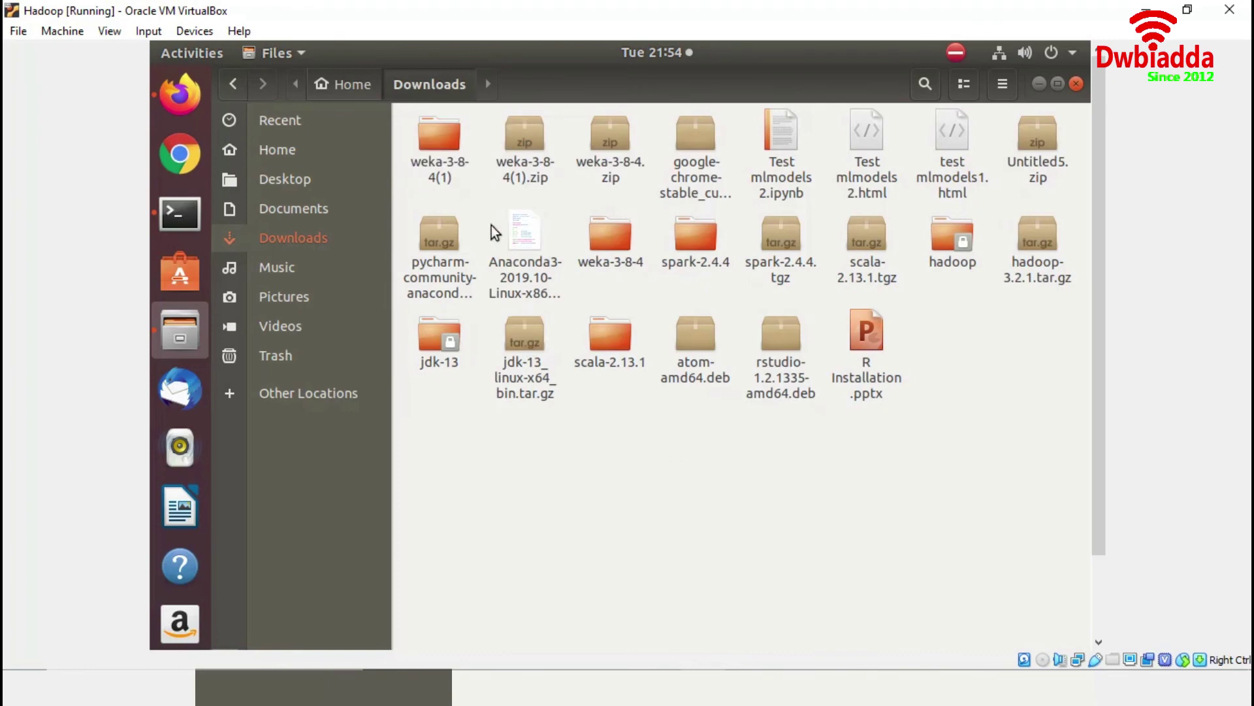
Step: Open a terminal in the extracted weka-3-8-4 folder and begin typing java -jar weka.jar
double_click(443, 140)
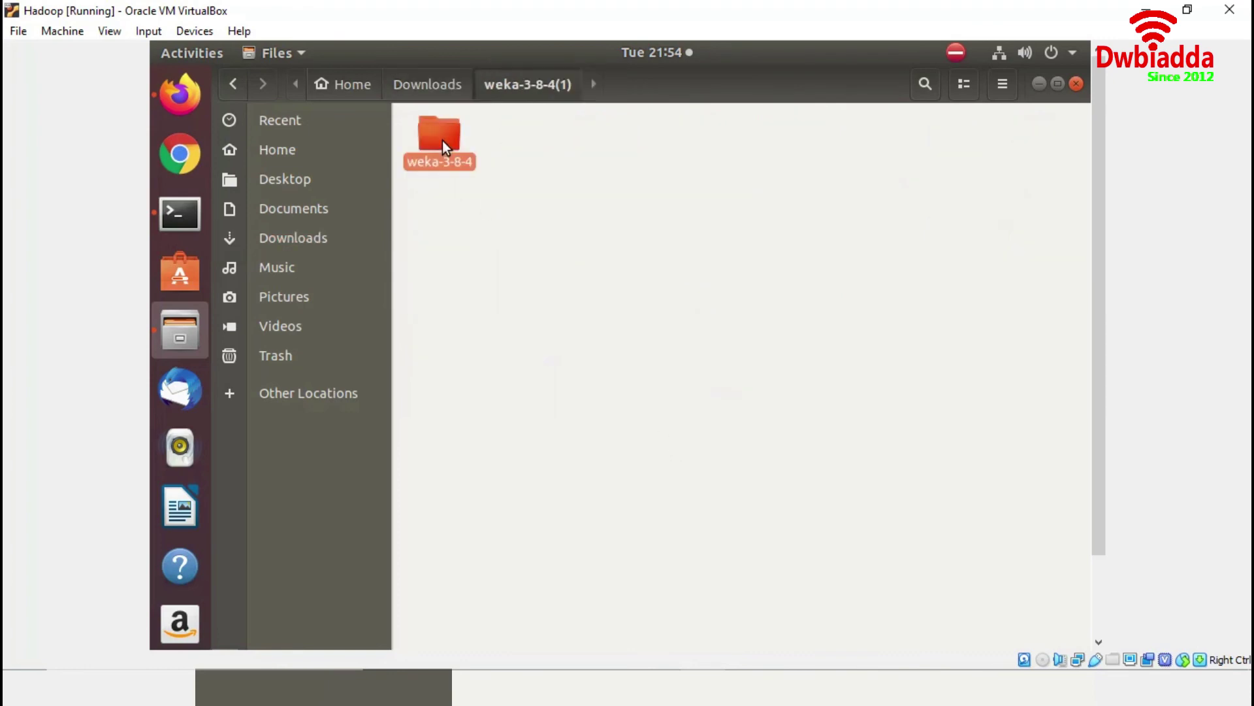
double_click(441, 140)
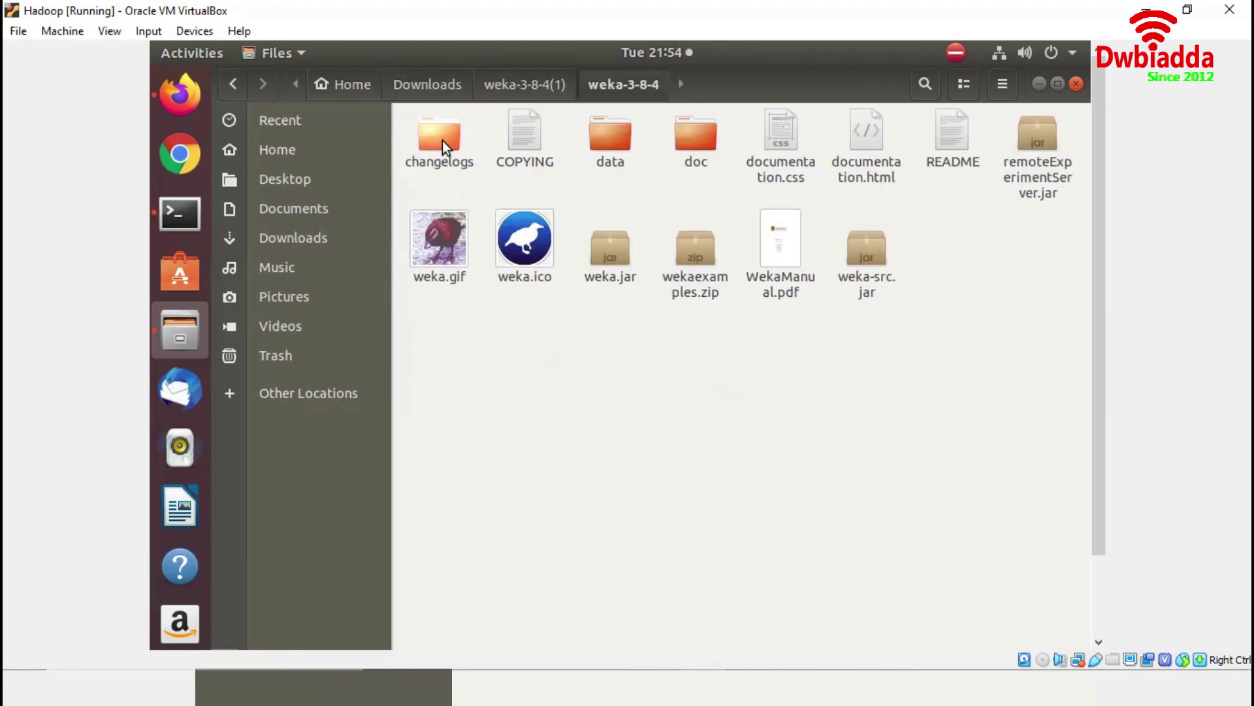
right_click(617, 339)
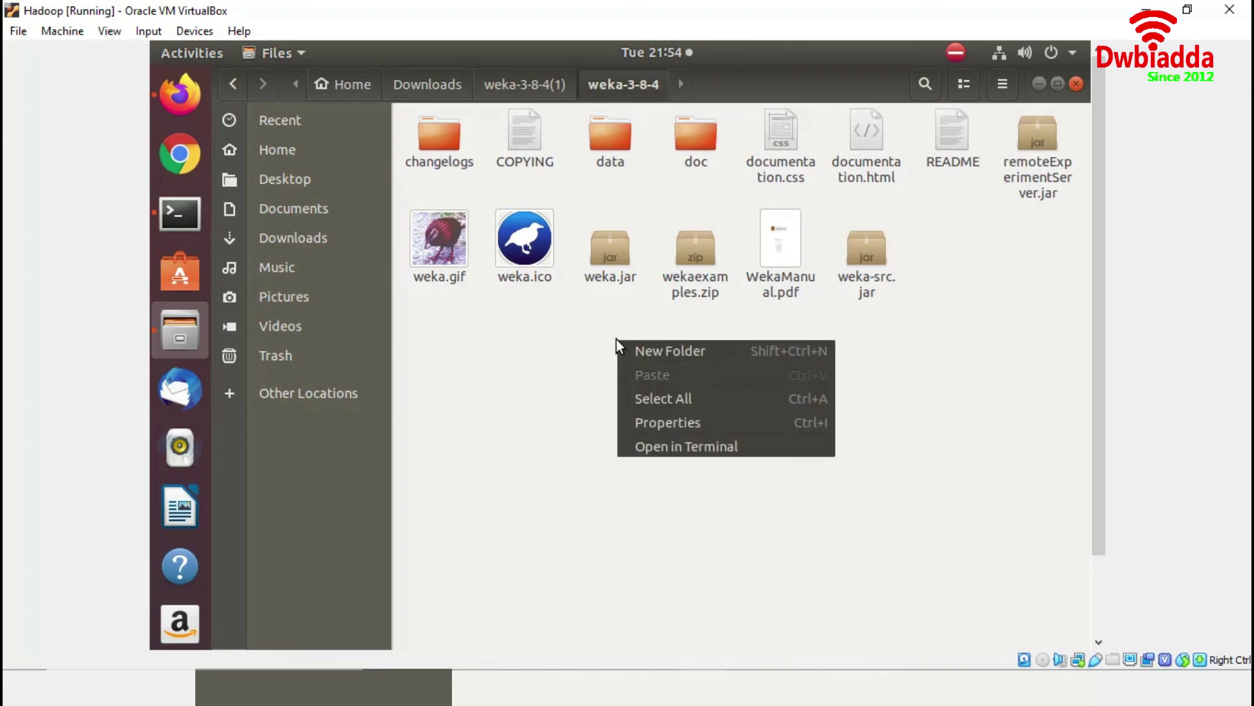
left_click(686, 448)
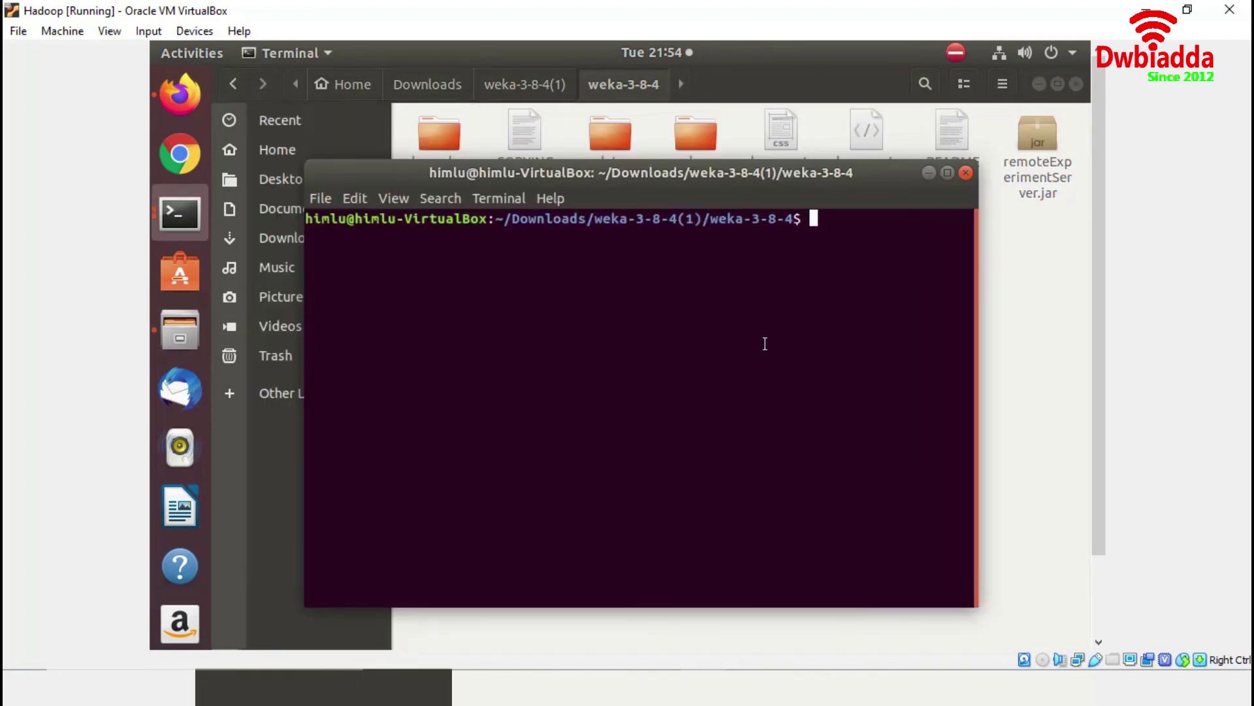
type("java -jar")
type("weka.j")
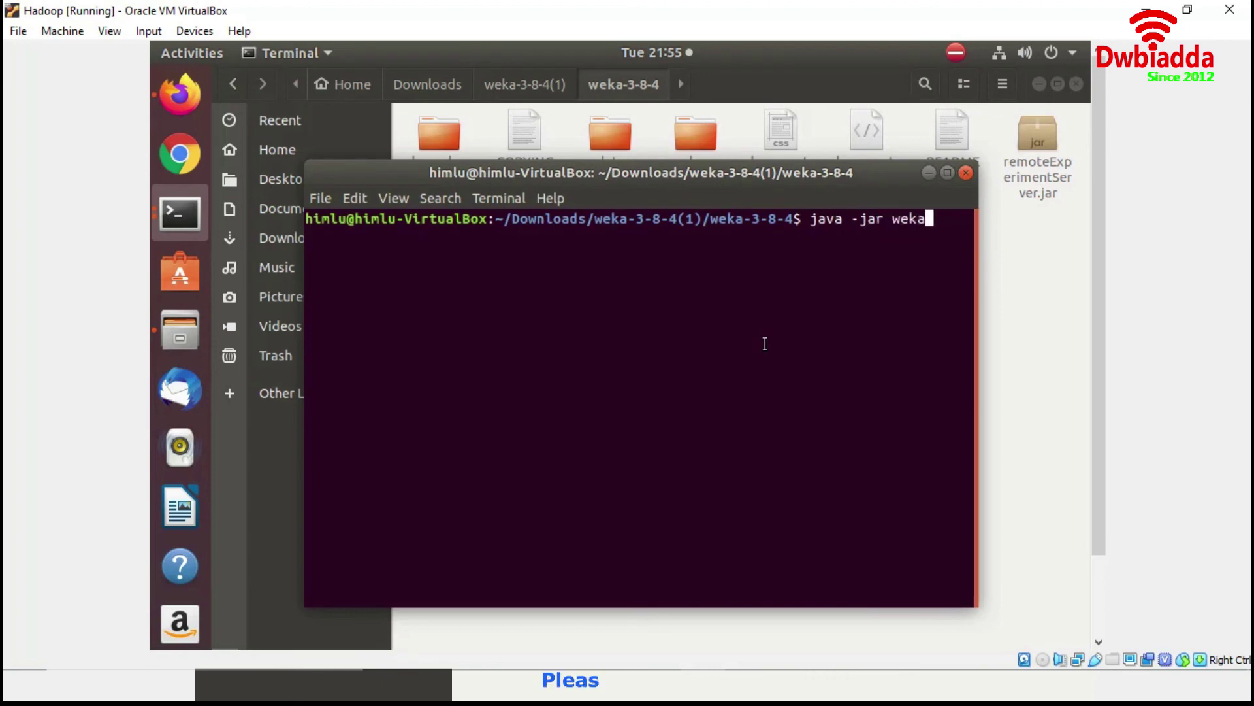